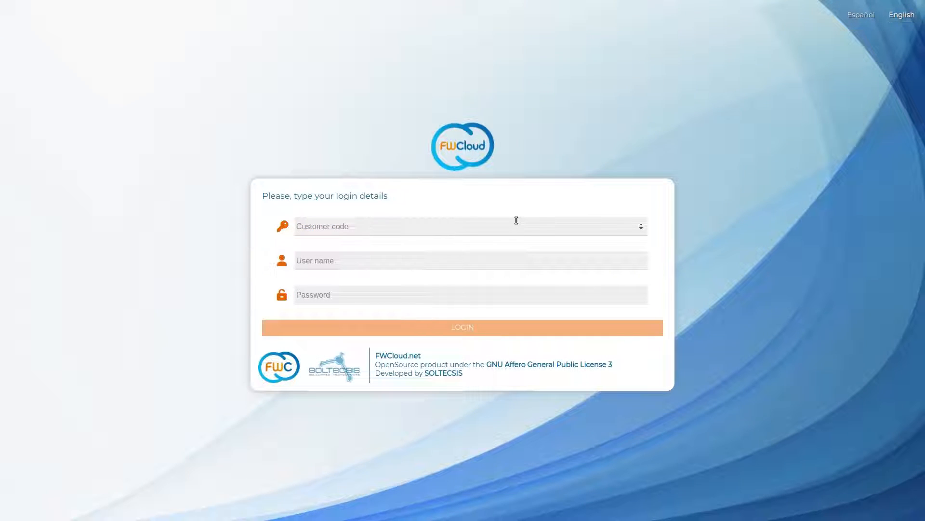
# - Log in with the customer code, admin user name and password, then postpone the update notice
pyautogui.click(516, 220)
pyautogui.write('1')
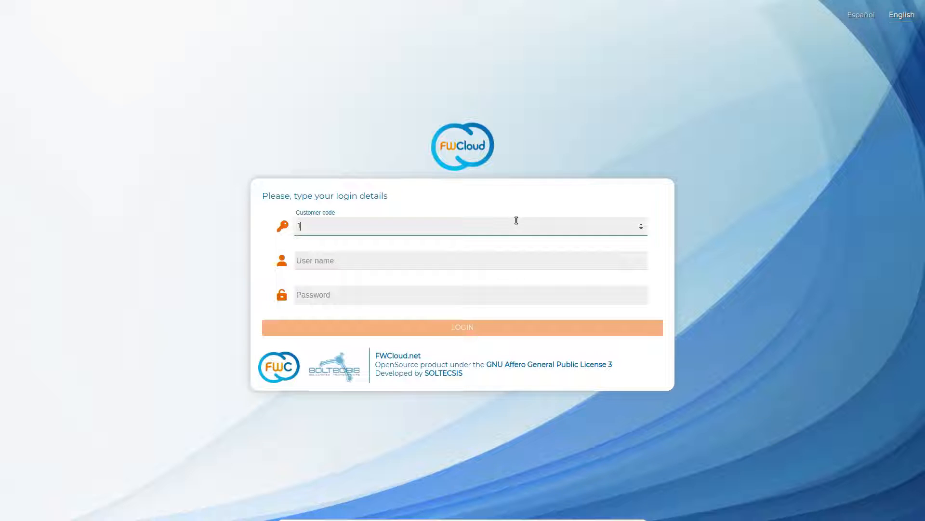
pyautogui.press('Tab')
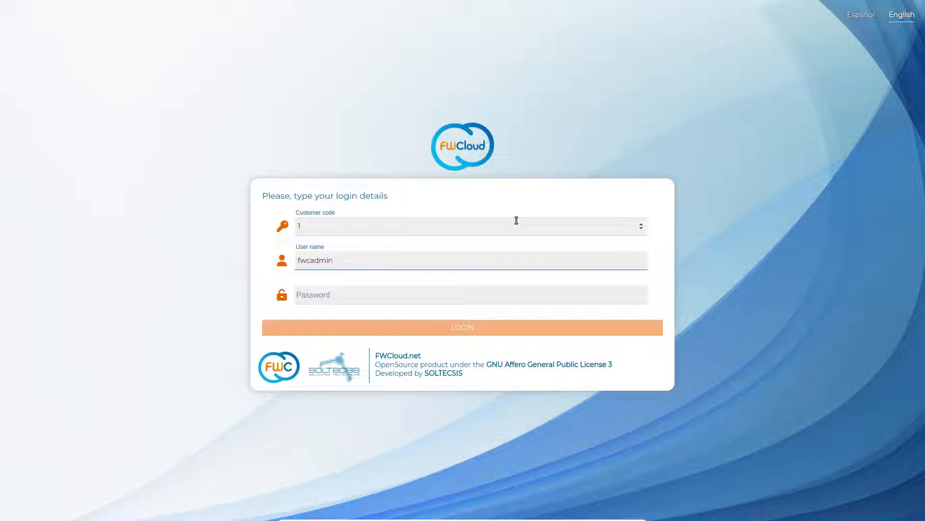
pyautogui.press('Tab')
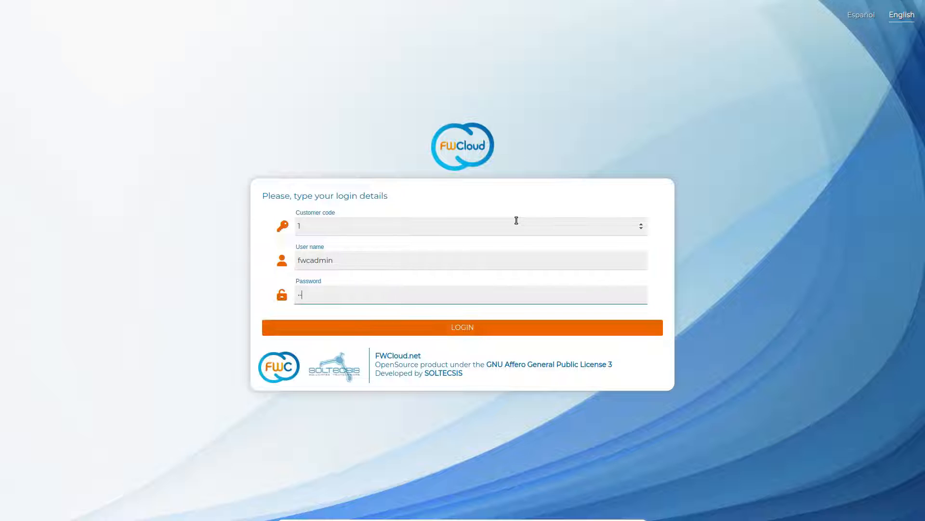
pyautogui.press('Return')
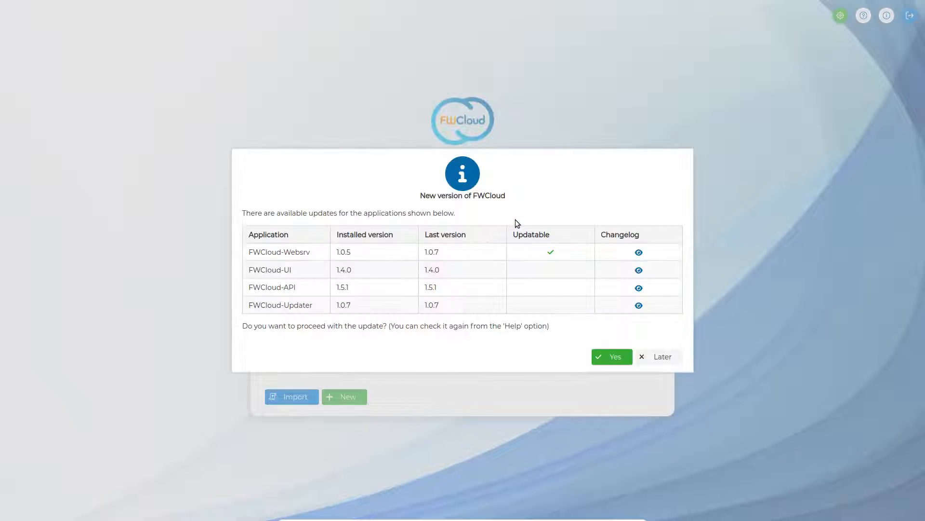
pyautogui.click(659, 358)
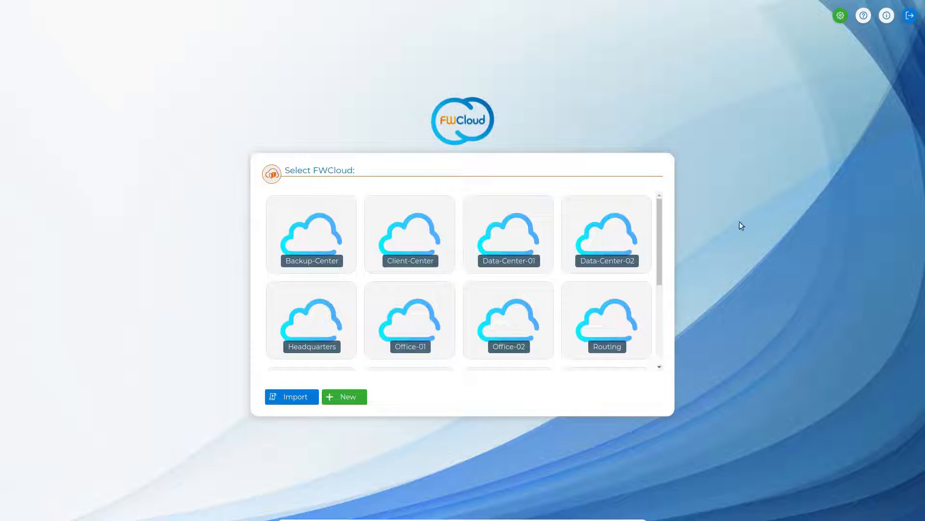
# - Open Configuration options and show the Two factor authentication section
pyautogui.click(839, 18)
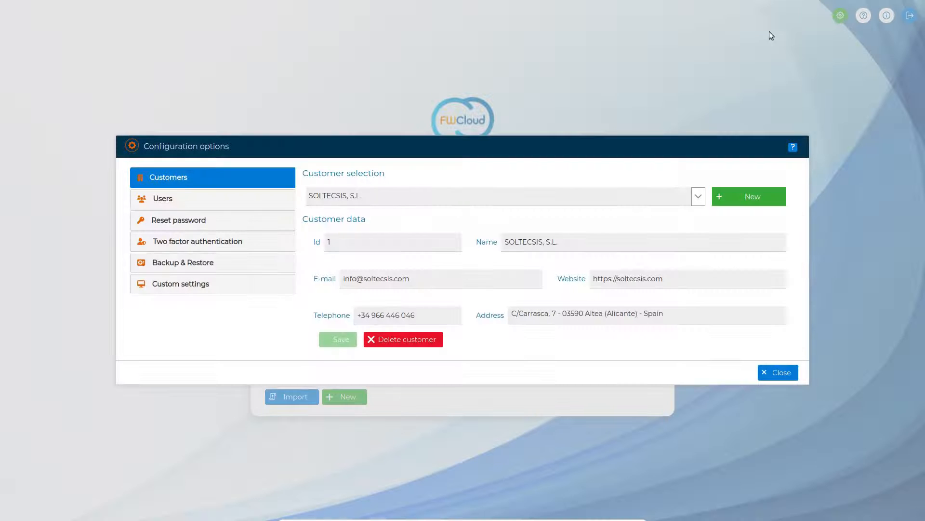
pyautogui.click(218, 245)
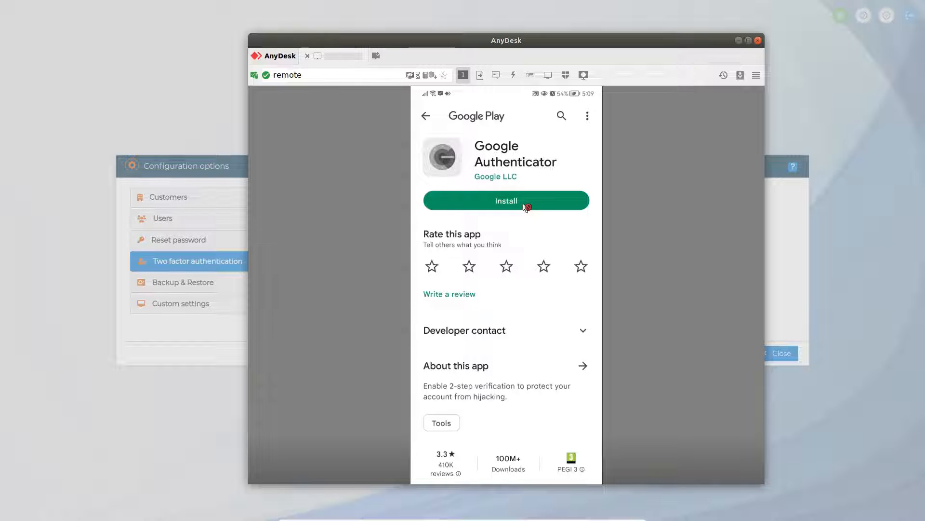
# - Install Google Authenticator from Google Play on the remote phone and launch it
pyautogui.click(525, 206)
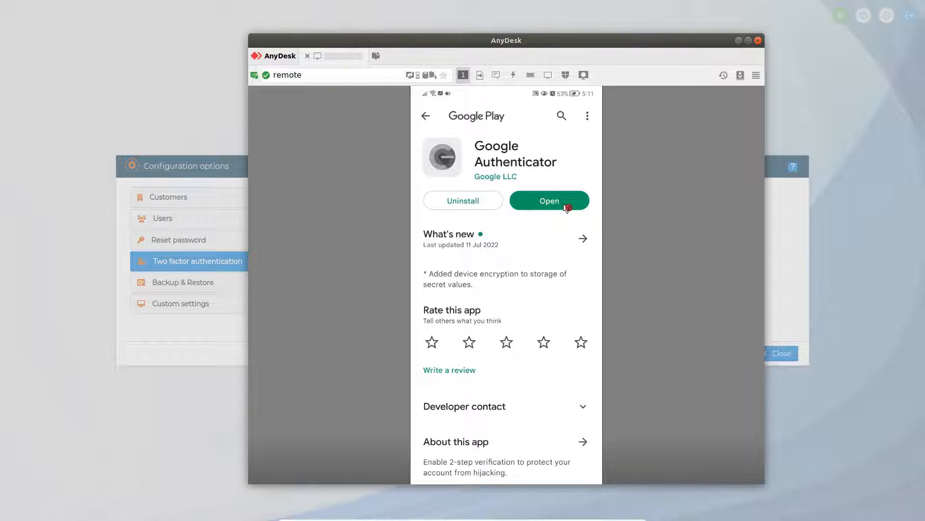
pyautogui.click(567, 207)
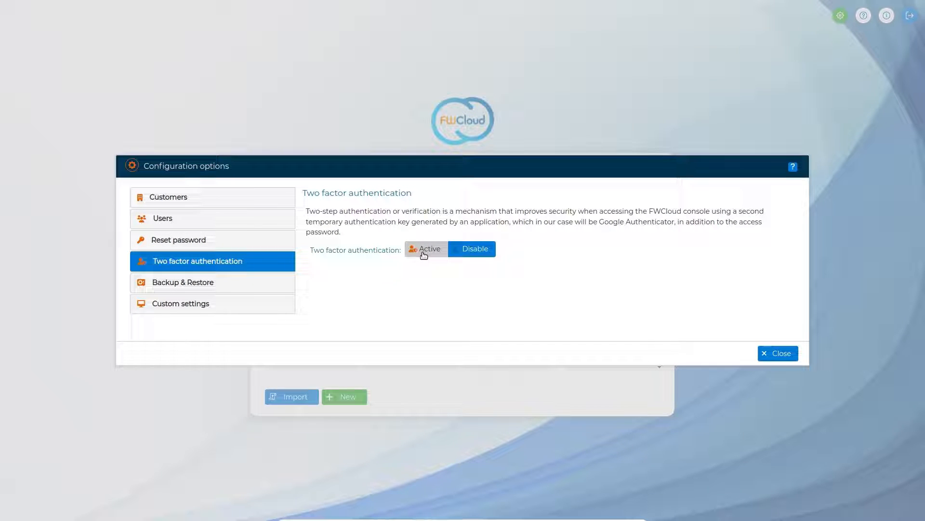
# - Activate two factor authentication to reveal the QR code, and select the secret key text
pyautogui.click(423, 255)
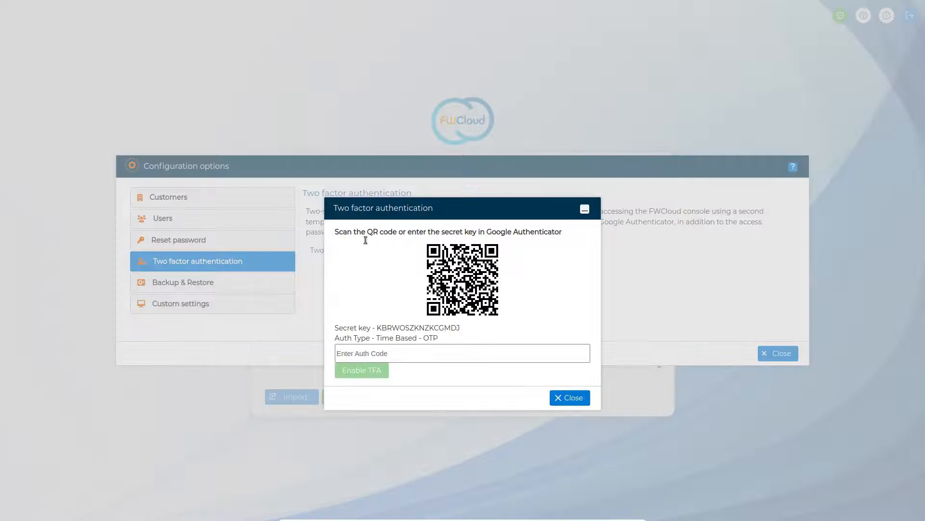
pyautogui.hotkey('alt', 'Tab')
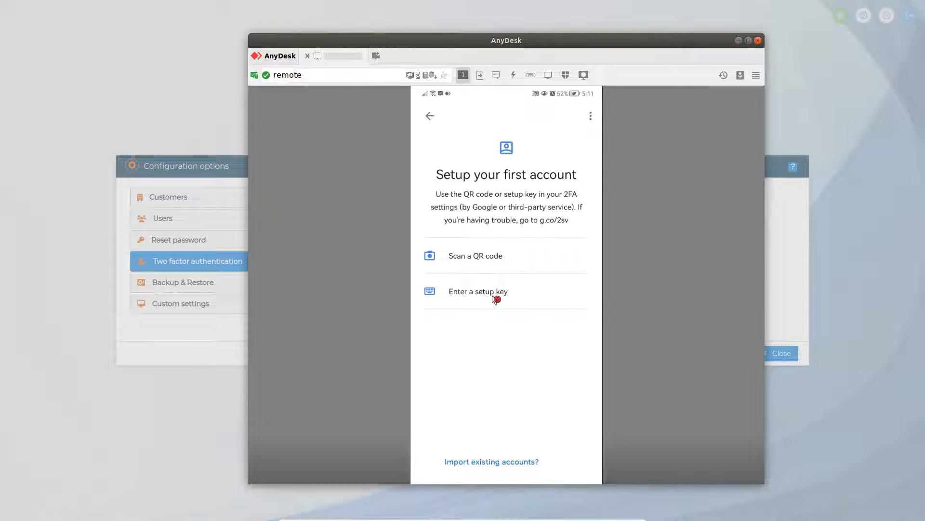
pyautogui.hotkey('alt', 'Tab')
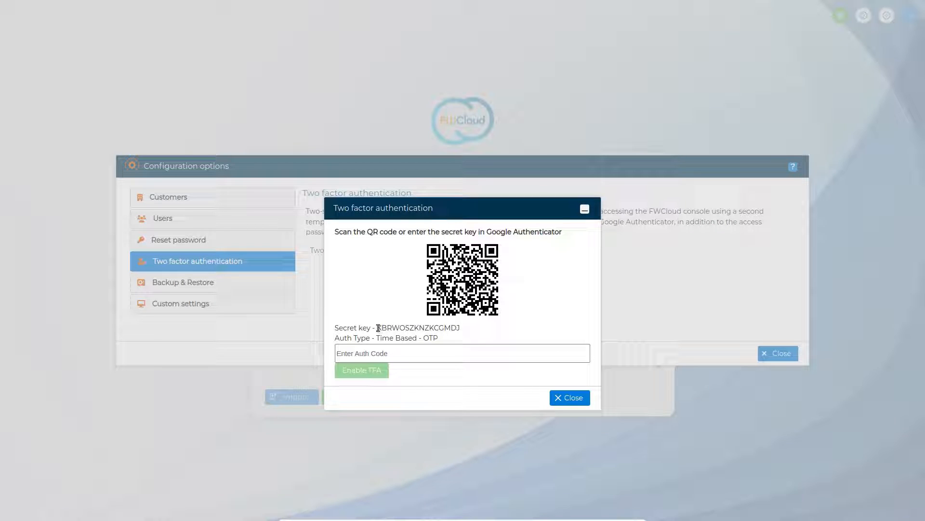
pyautogui.moveTo(378, 329); pyautogui.dragTo(473, 327)
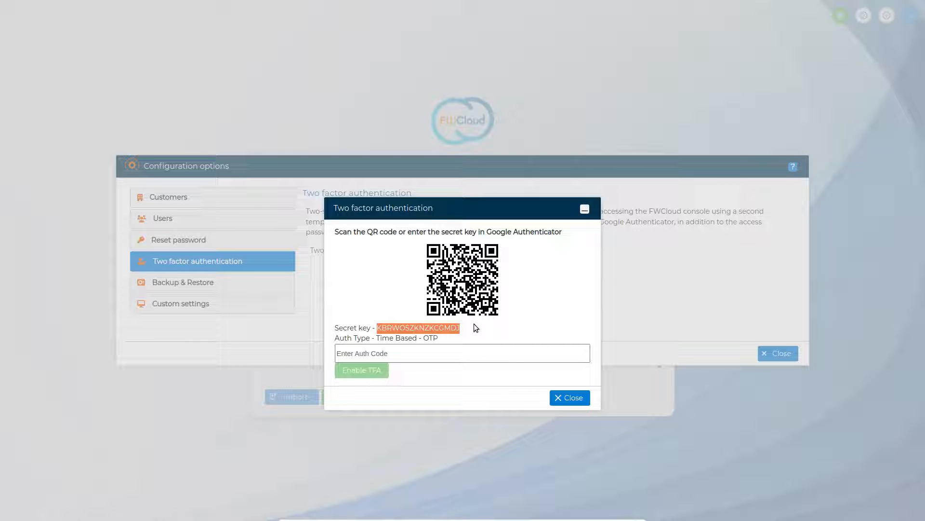
# - Start scanning the QR code in the phone's Authenticator and focus the Enter Auth Code field
pyautogui.hotkey('alt', 'Tab')
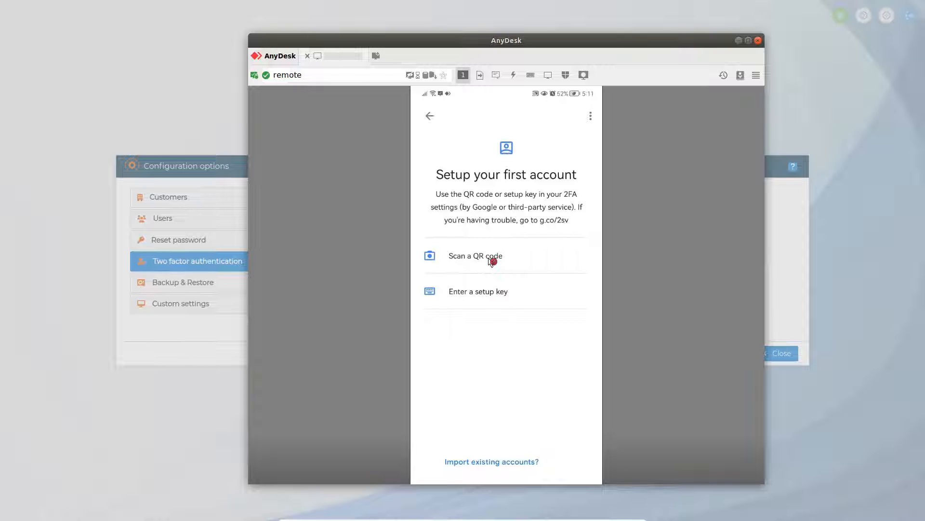
pyautogui.click(492, 261)
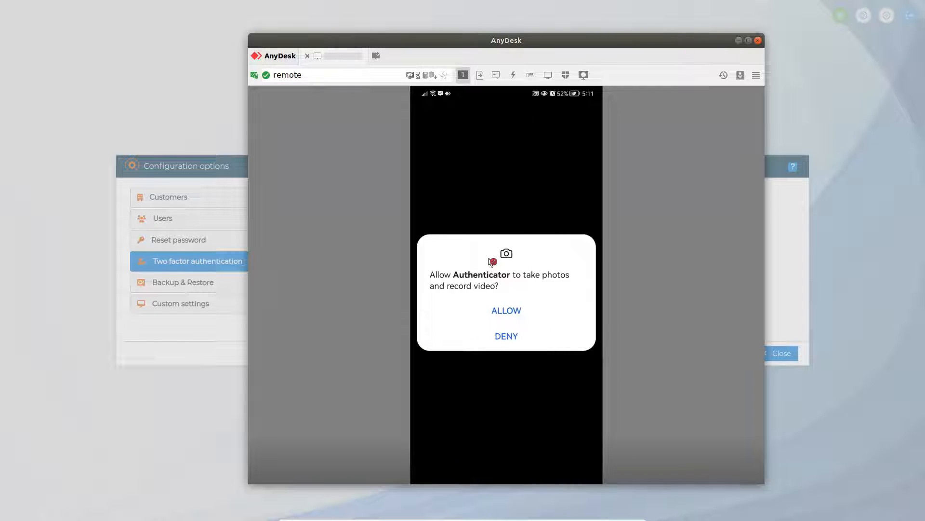
pyautogui.hotkey('alt', 'Tab')
pyautogui.click(481, 353)
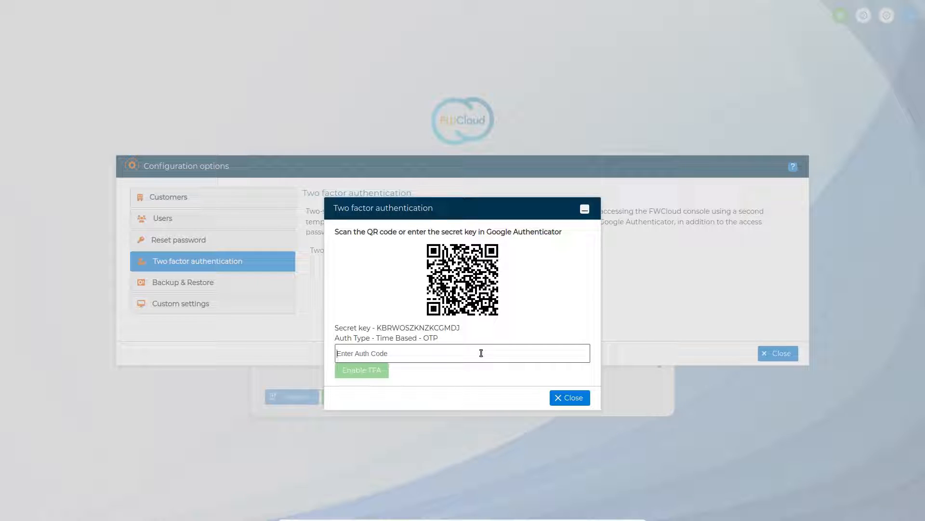
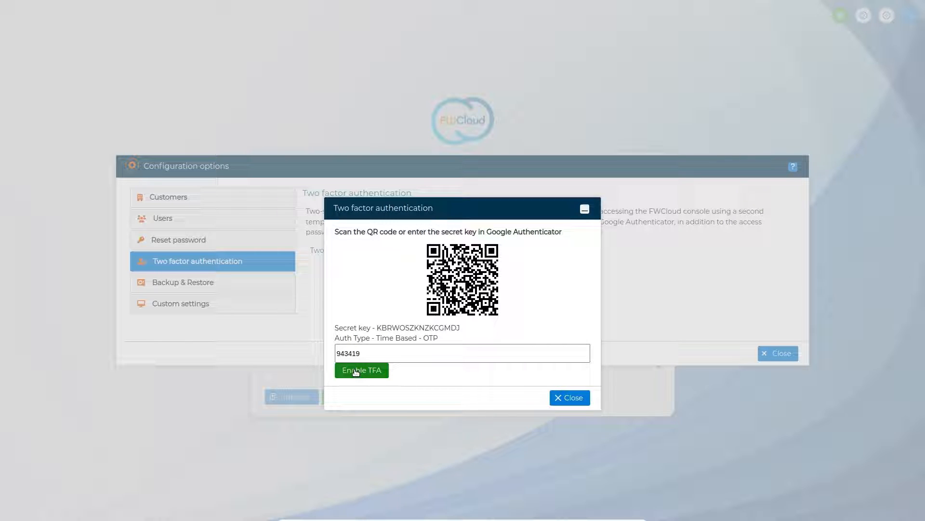
# - Enter the six-digit Google Authenticator code and enable TFA
pyautogui.click(356, 370)
# - Close Configuration options, log out, and log back in with customer code, user name and password
pyautogui.click(767, 355)
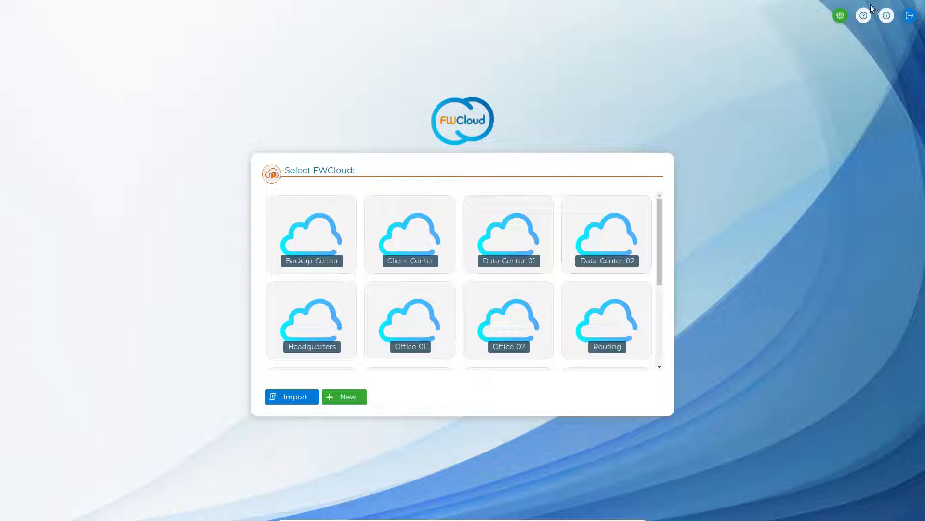
pyautogui.click(910, 16)
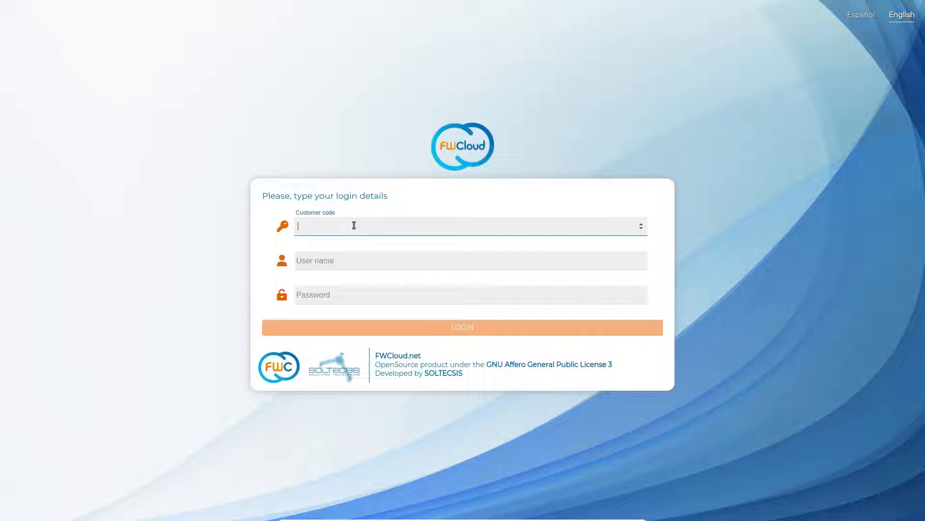
pyautogui.write('1')
pyautogui.press('Tab')
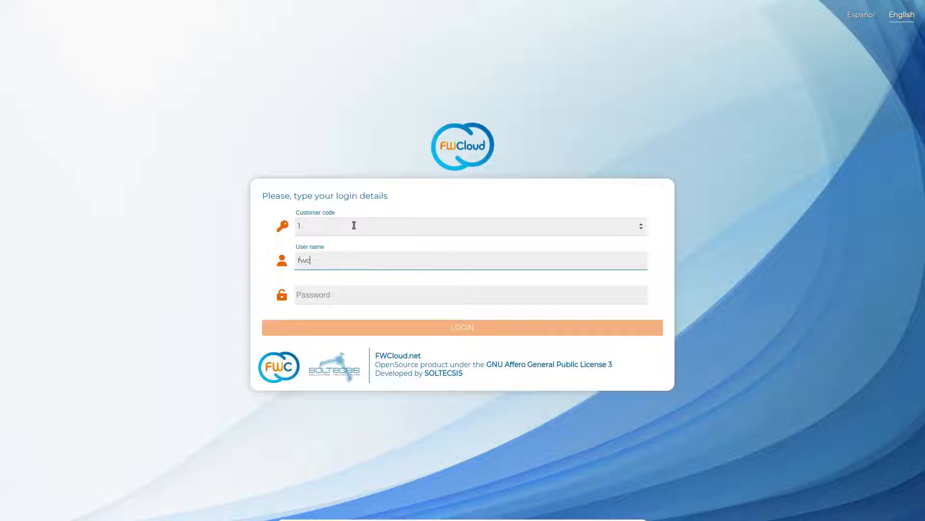
pyautogui.press('Tab')
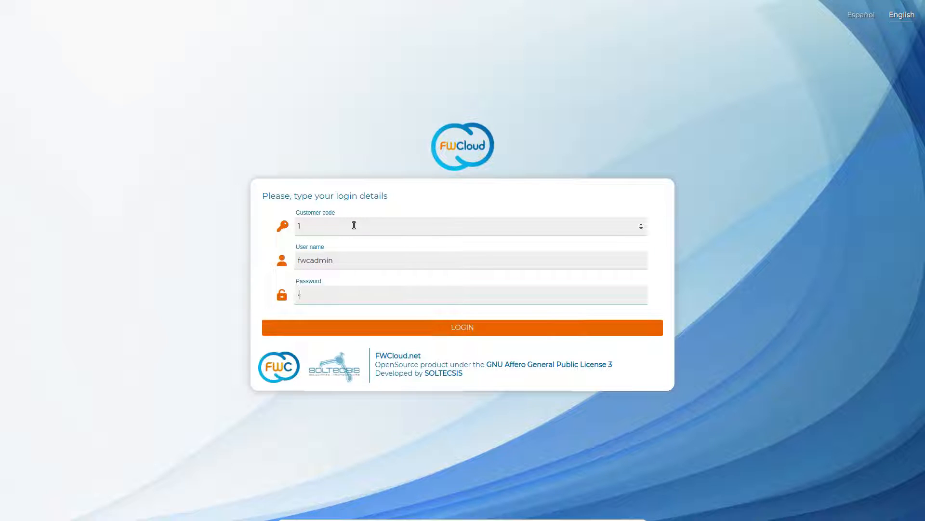
pyautogui.press('Return')
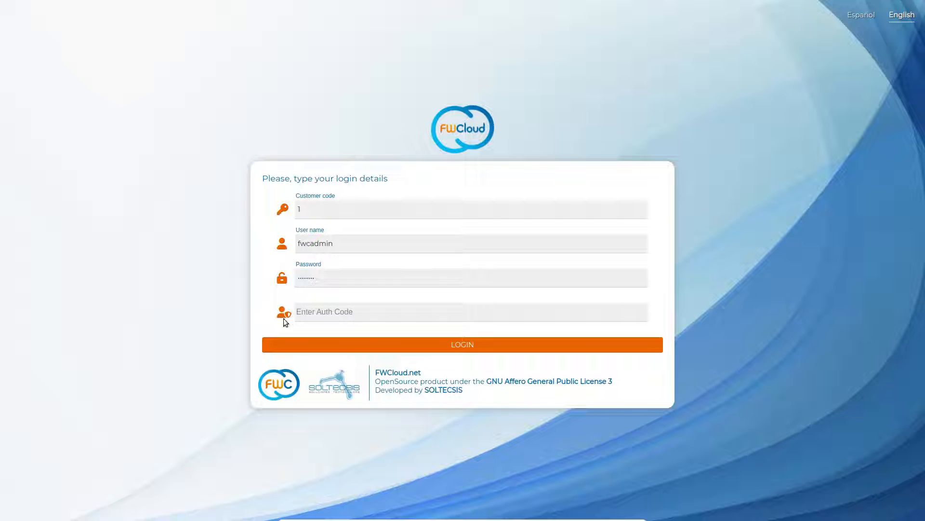
# - Enter the authenticator verification code in the Auth Code field and submit the login
pyautogui.click(318, 311)
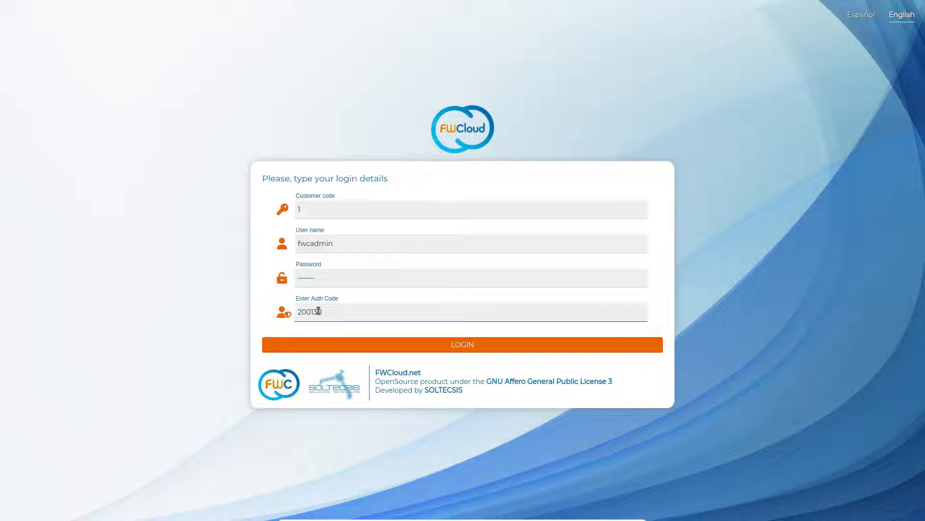
pyautogui.press('Return')
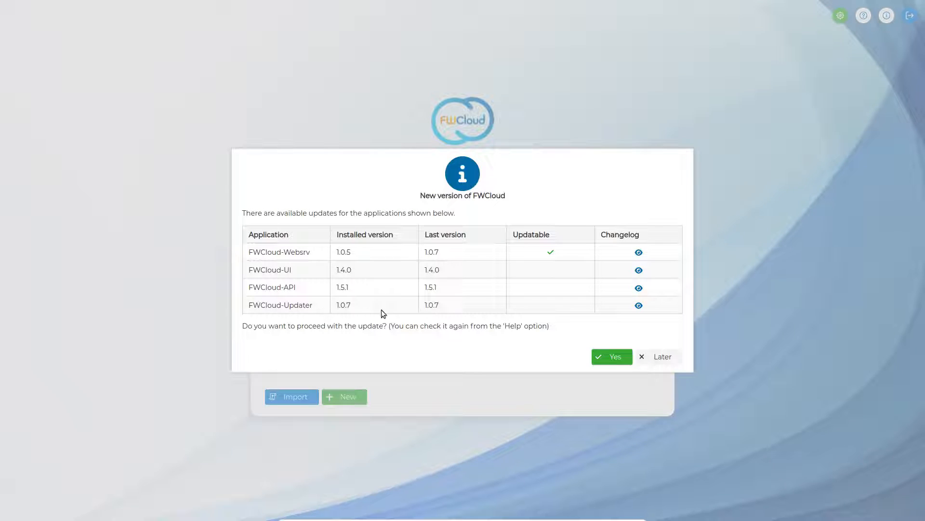
# - Postpone the update, open Backup-Center, and view the current two-factor settings with QR code
pyautogui.click(656, 356)
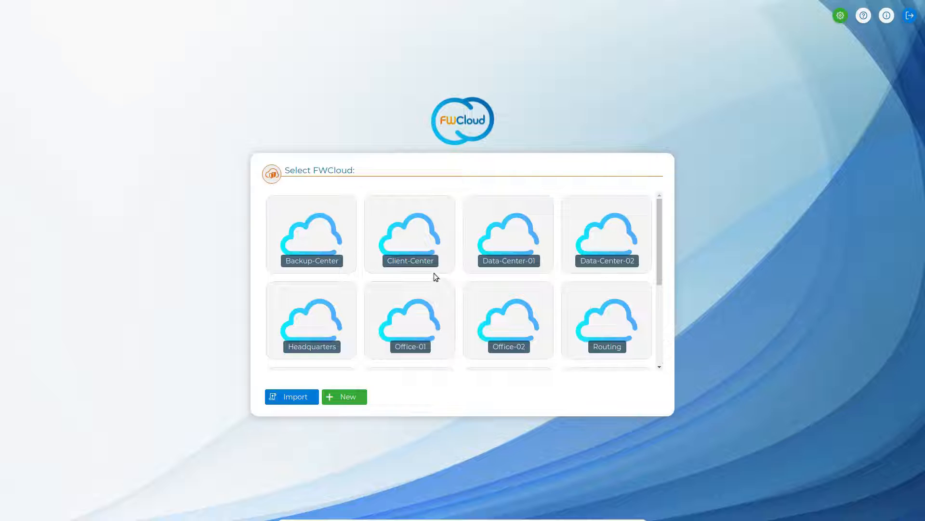
pyautogui.click(331, 238)
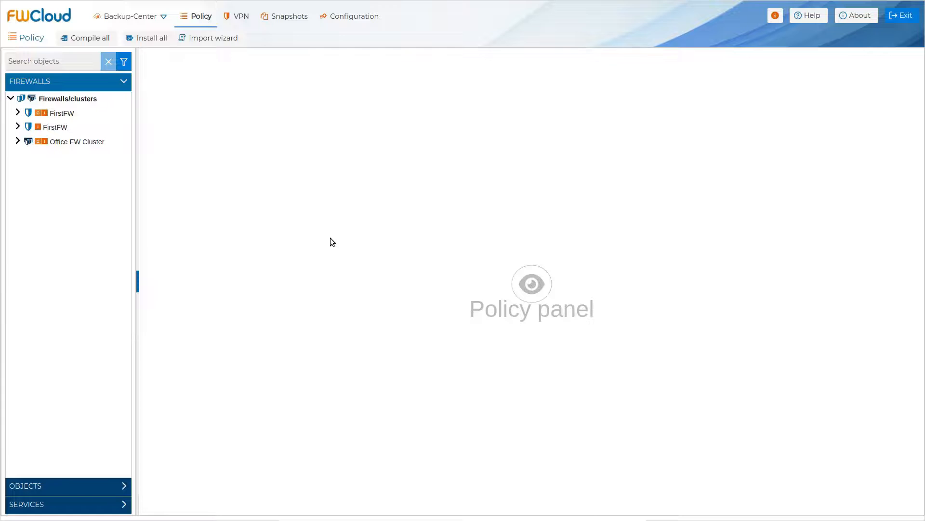
pyautogui.click(351, 22)
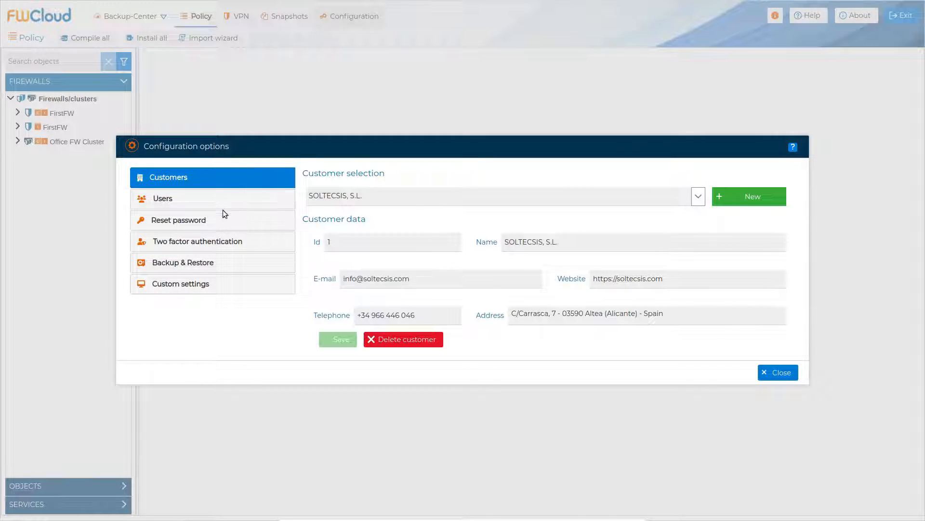
pyautogui.click(189, 246)
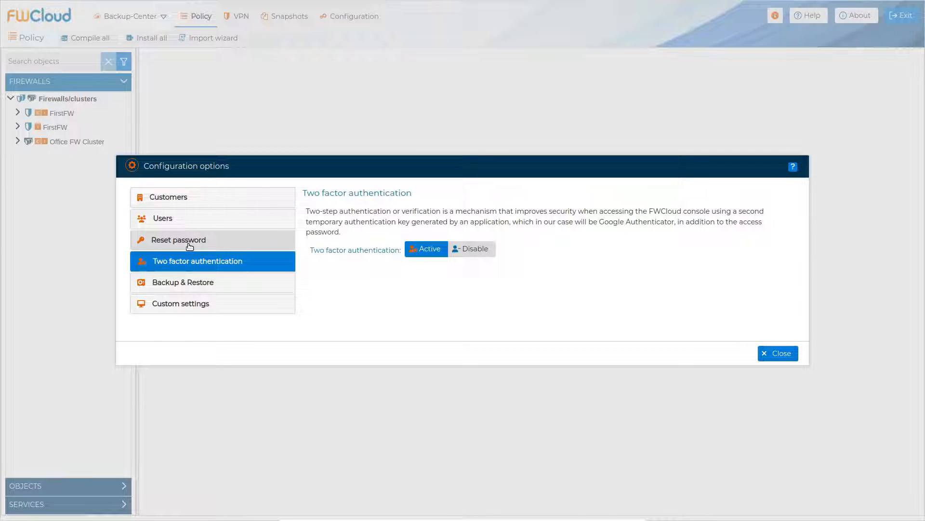
pyautogui.click(424, 252)
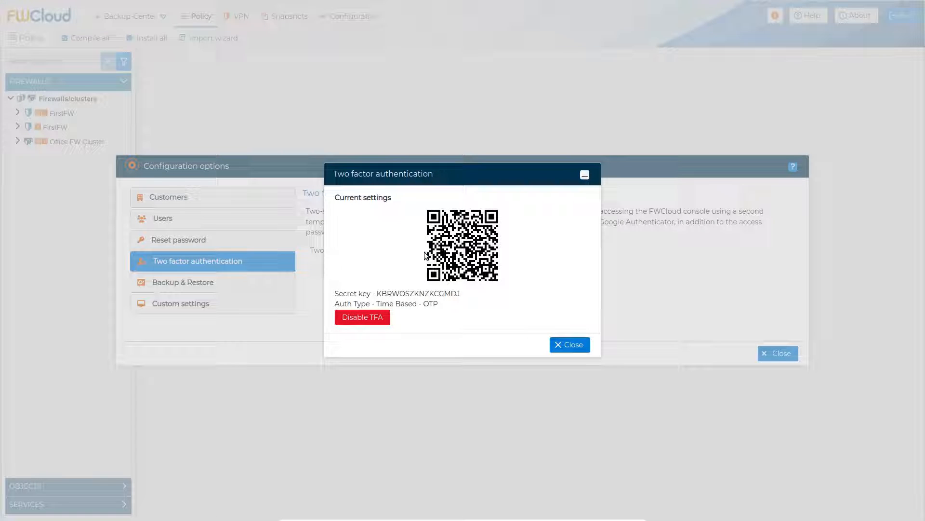
# - Disable TFA, re-enable it with a fresh authenticator code, and close Configuration options
pyautogui.click(362, 318)
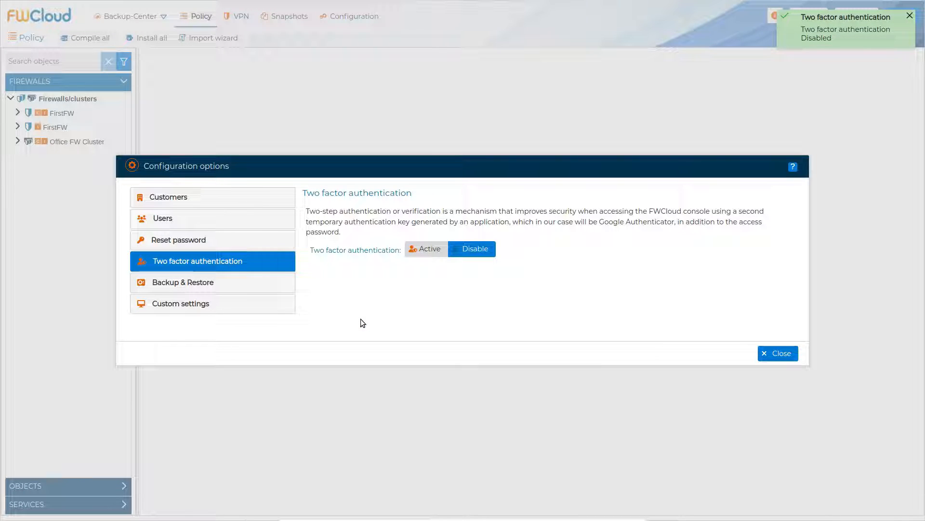
pyautogui.click(425, 250)
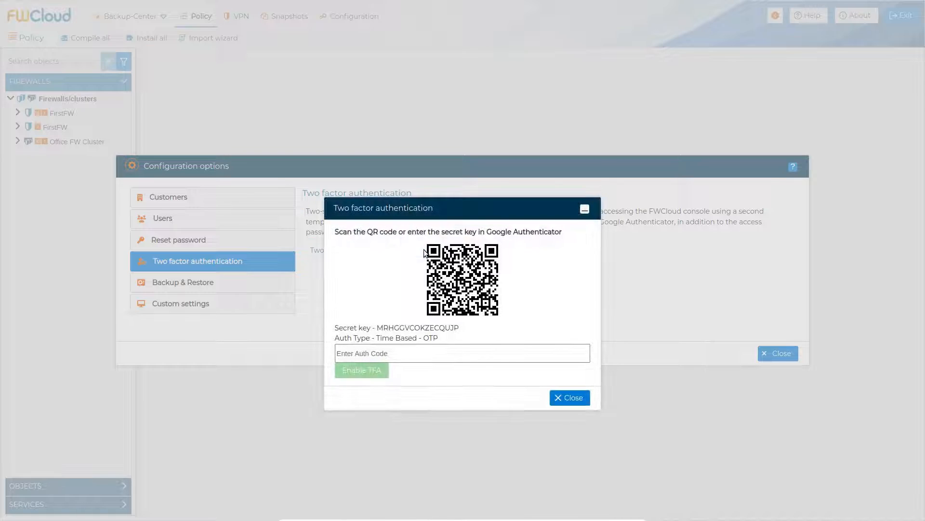
pyautogui.click(380, 350)
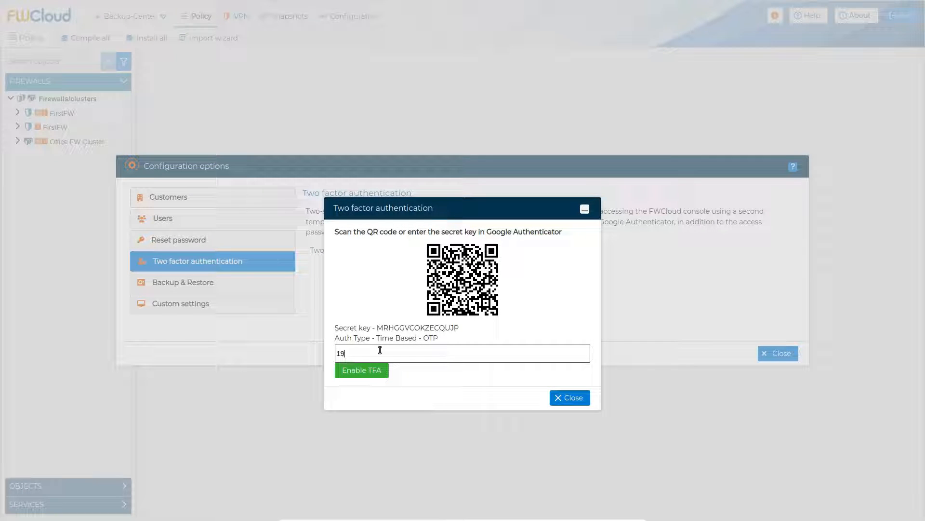
pyautogui.click(351, 373)
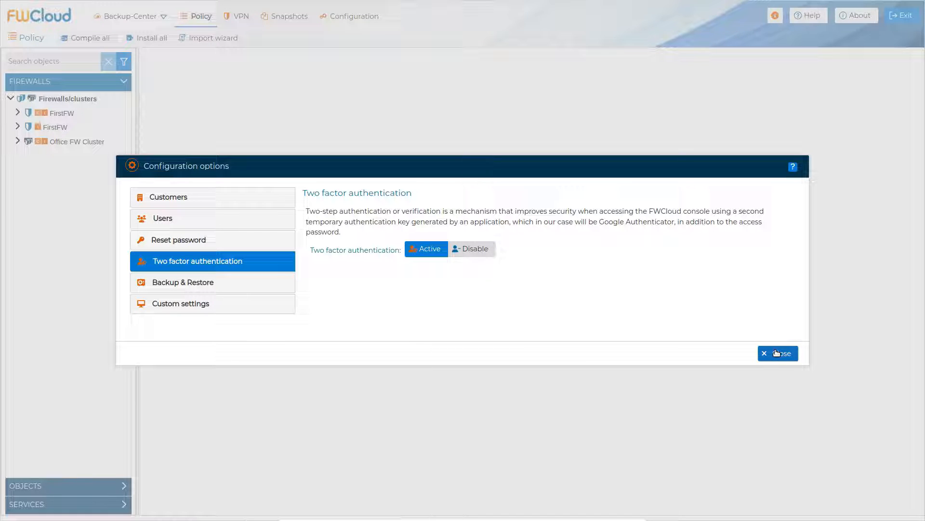
pyautogui.click(776, 352)
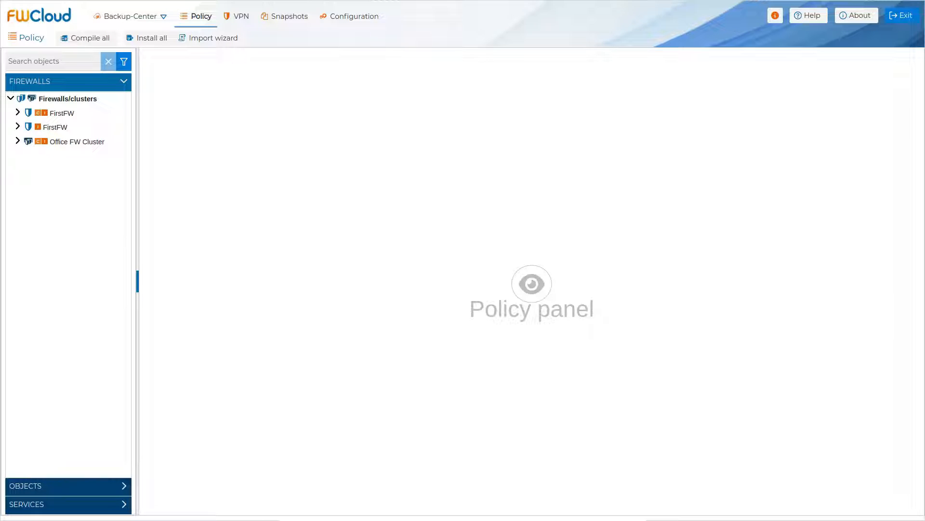